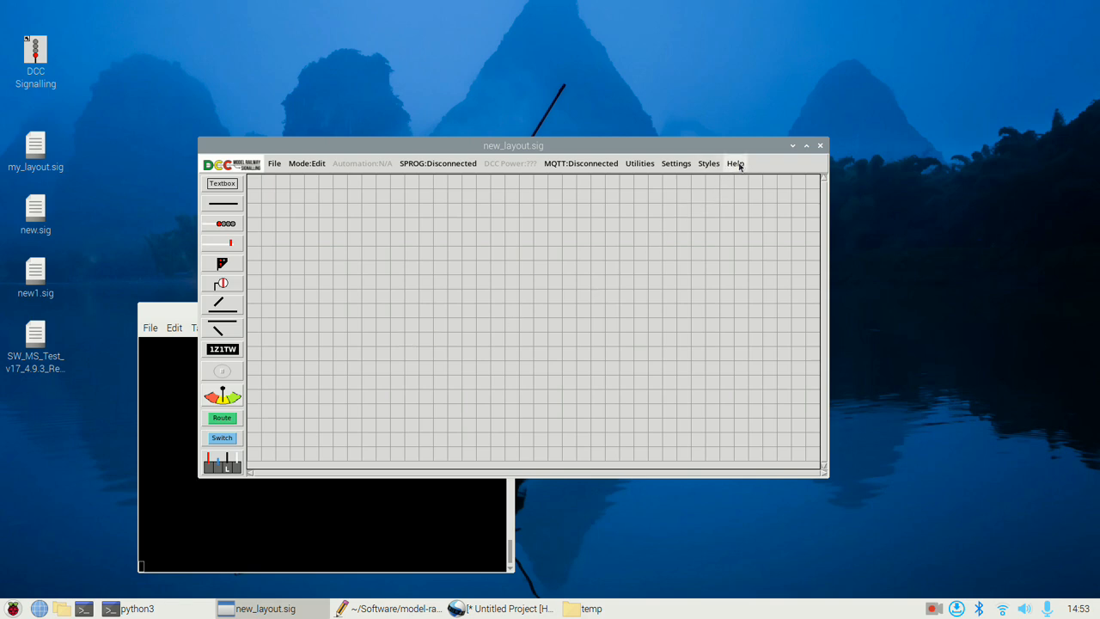
Open the application quick start guide from the documentation, view its table of contents, and close both the guide and the documentation window.
left_click(736, 163)
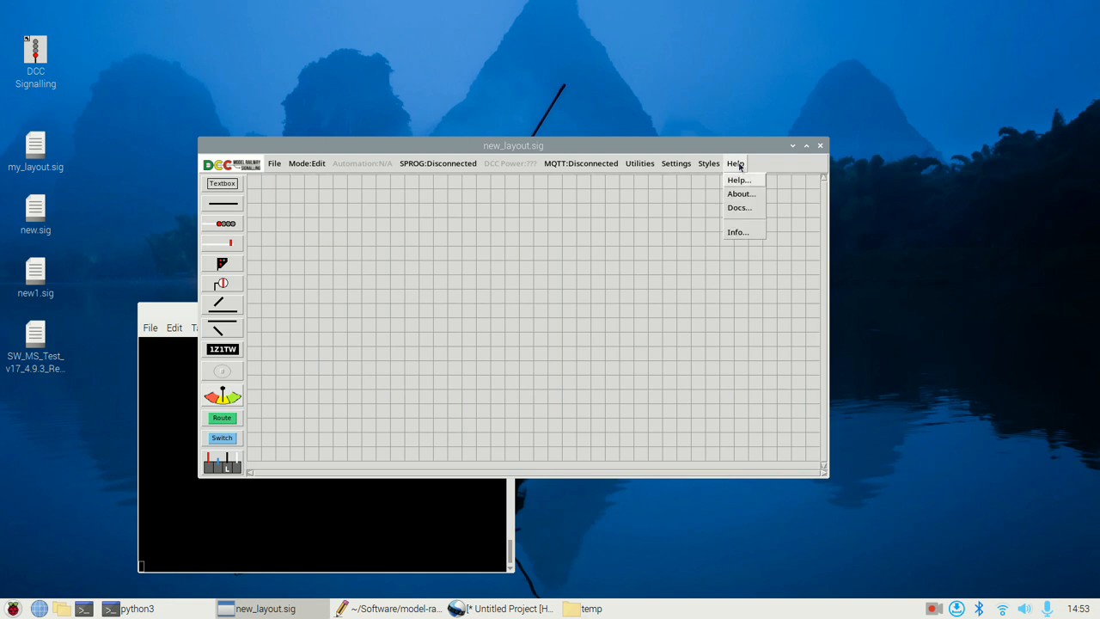
left_click(739, 208)
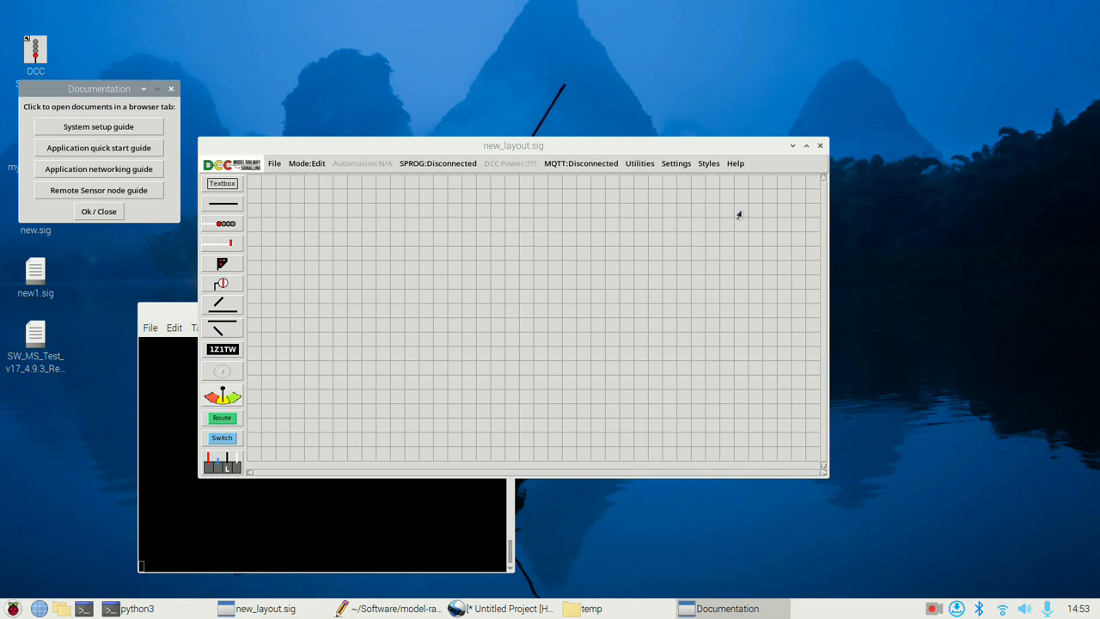
left_click_drag(99, 89, 249, 130)
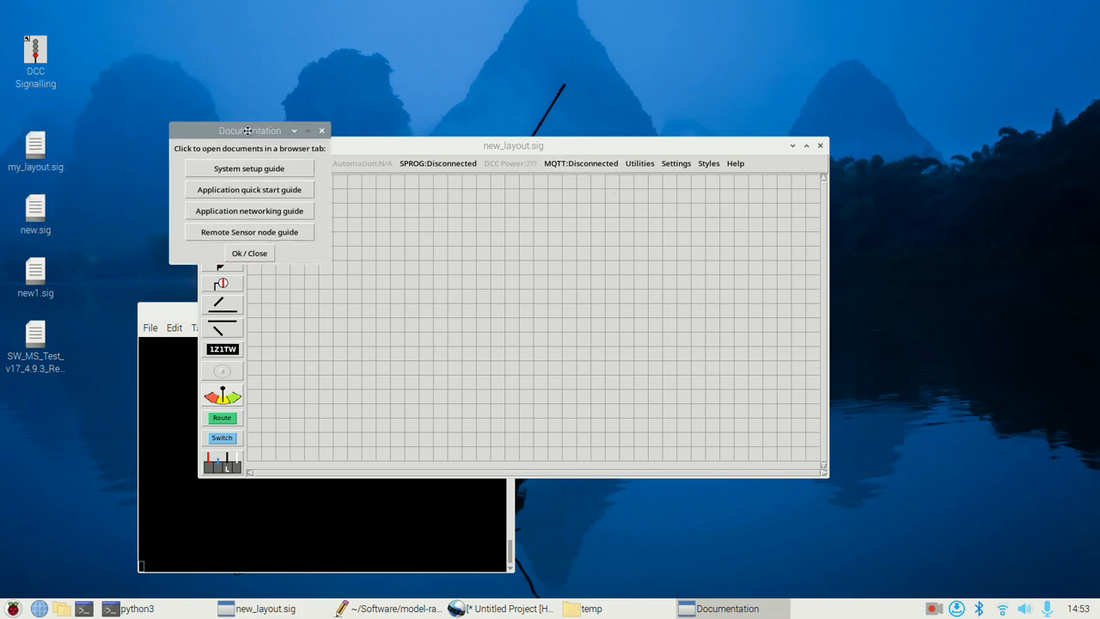
left_click(240, 190)
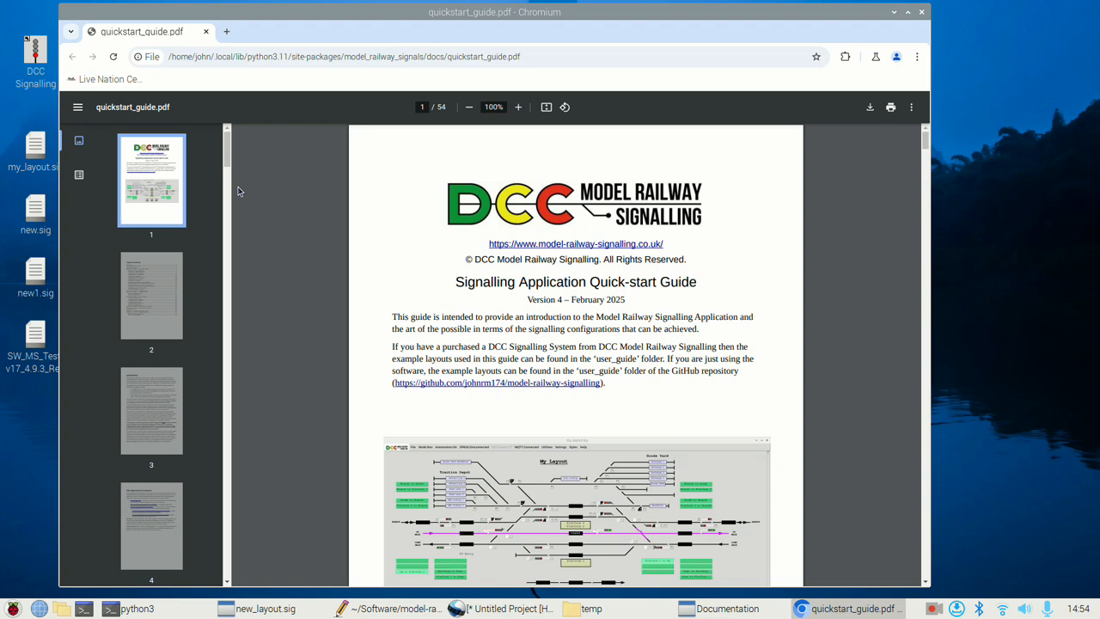
left_click(156, 293)
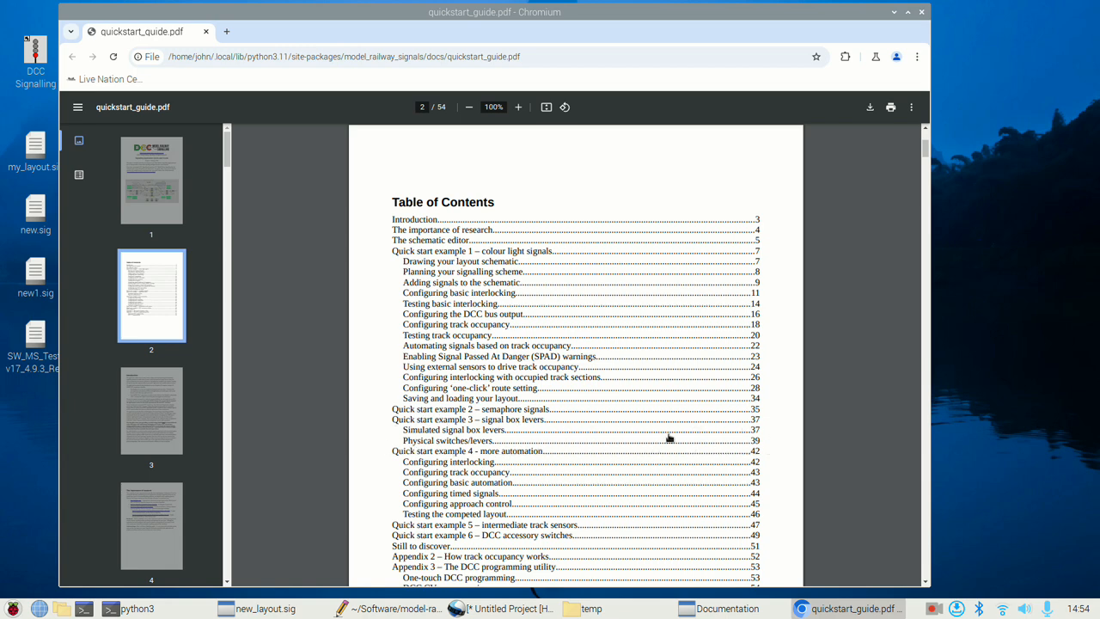
left_click(920, 12)
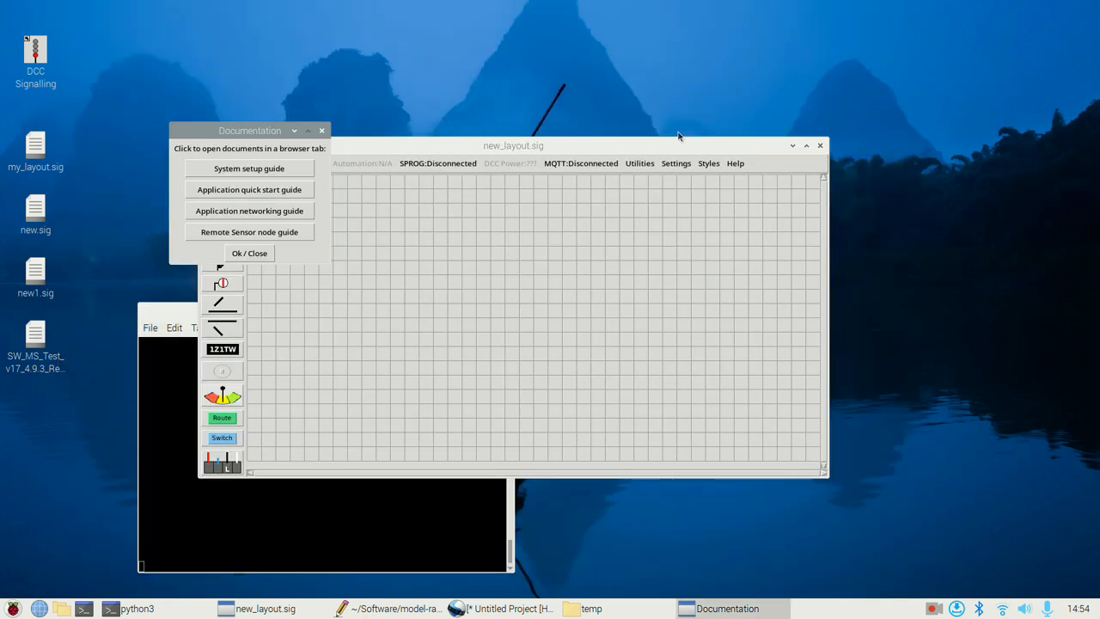
left_click(250, 256)
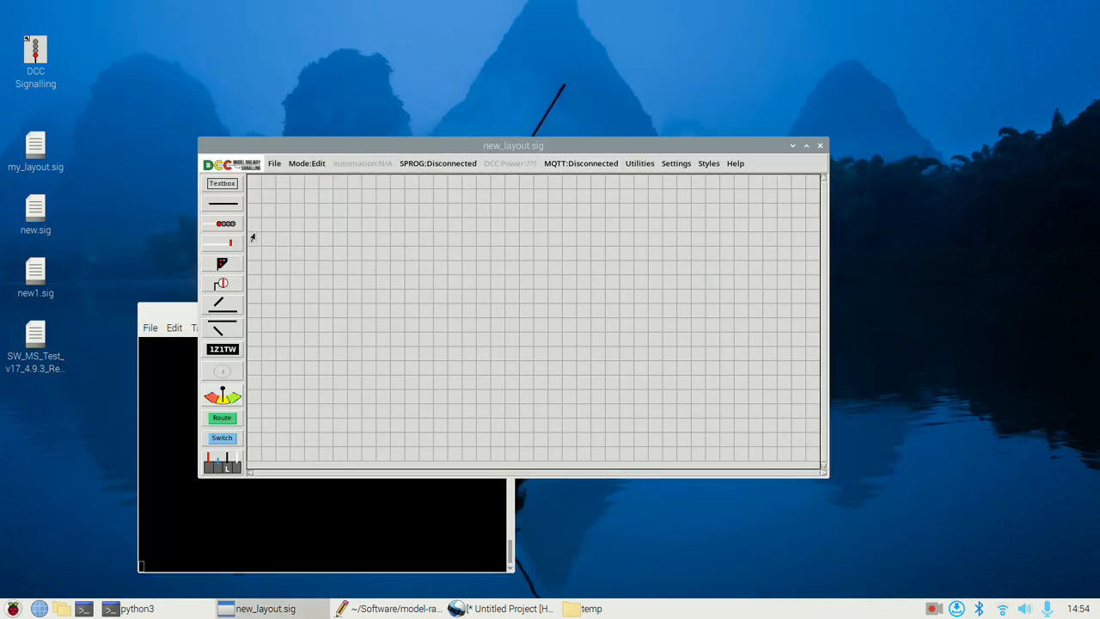
Load the absolute_block_example.sig layout from the supplied example layouts.
left_click(275, 164)
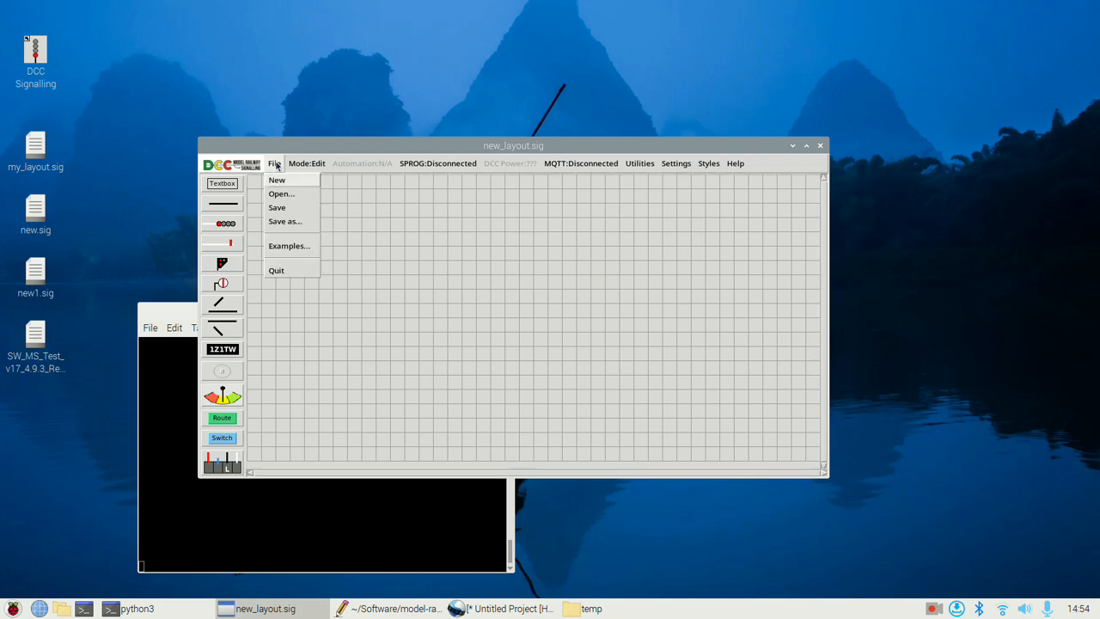
left_click(287, 246)
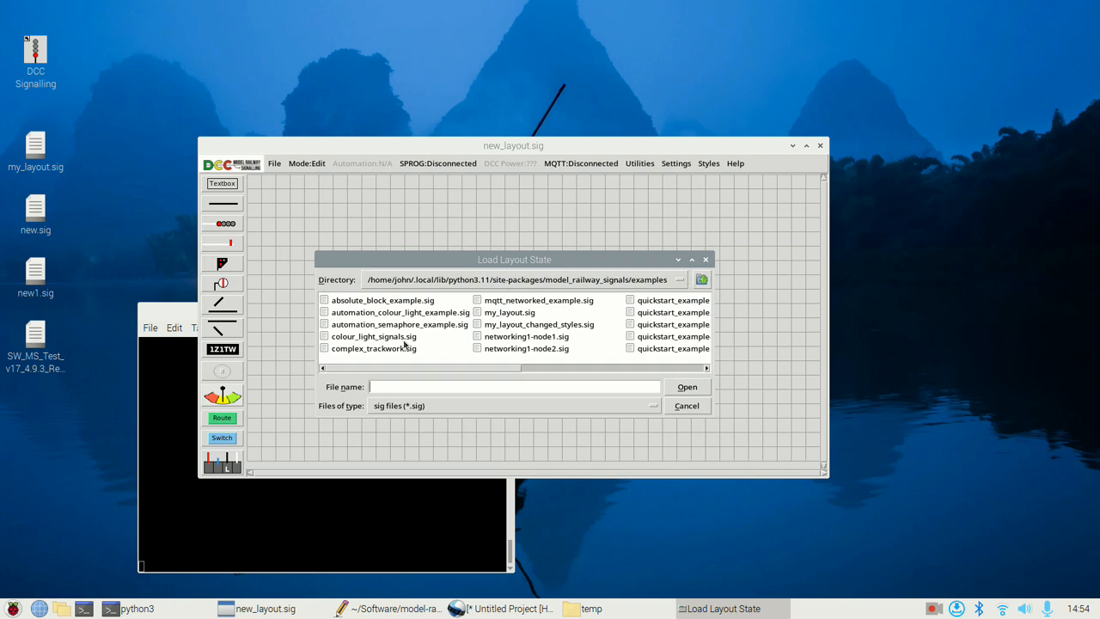
double_click(379, 300)
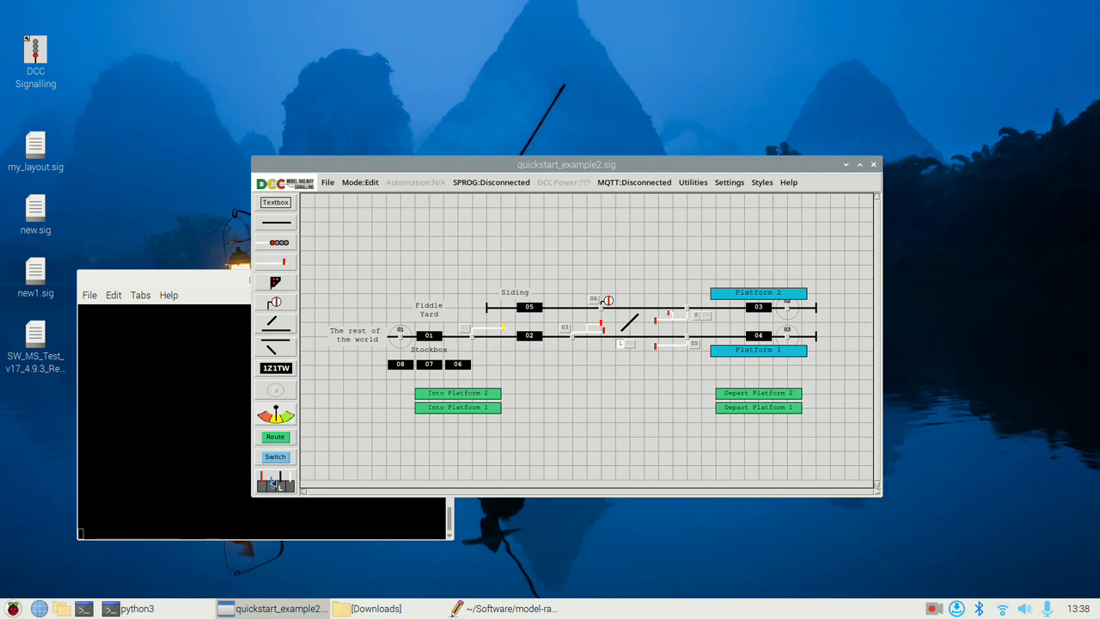
Place three signalbox levers side by side below the track schematic, between the two groups of route buttons.
left_click_drag(276, 480, 554, 397)
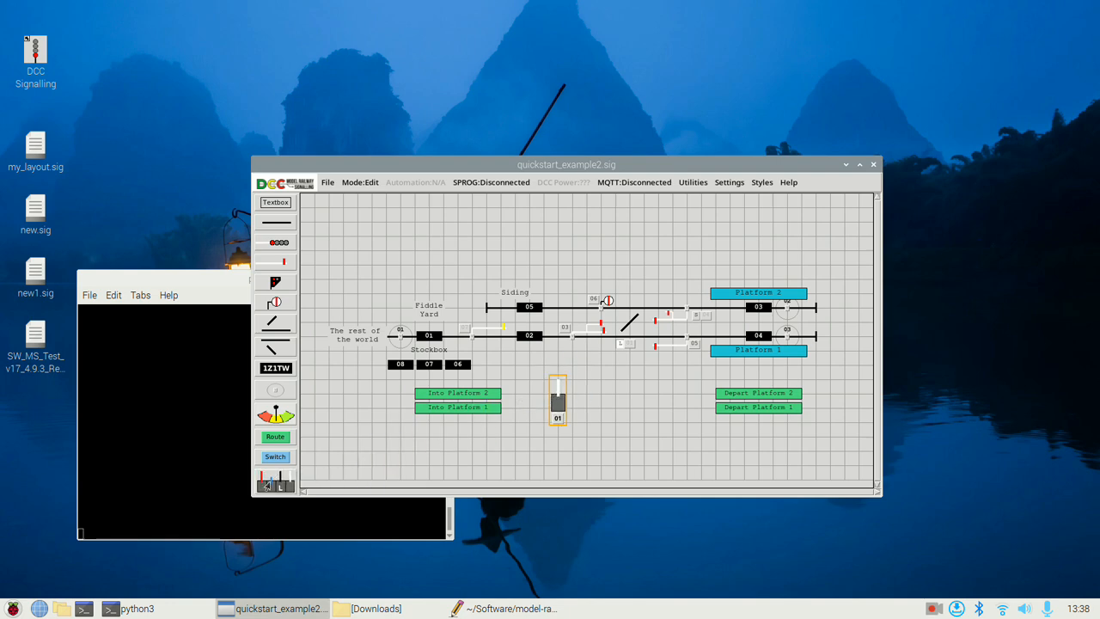
left_click_drag(276, 480, 572, 400)
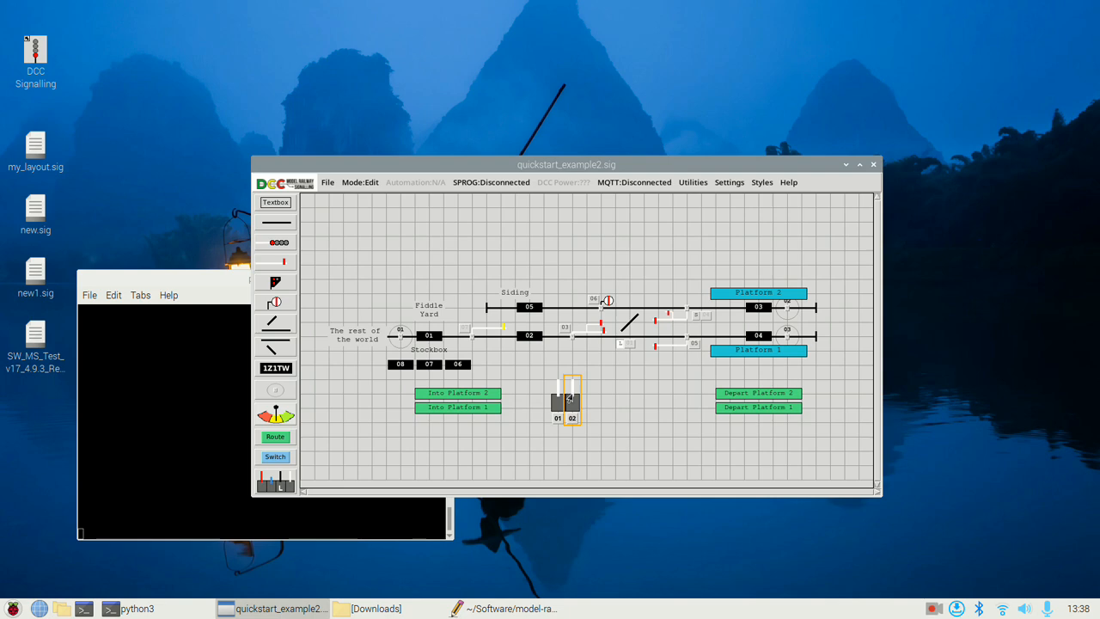
left_click_drag(266, 483, 583, 398)
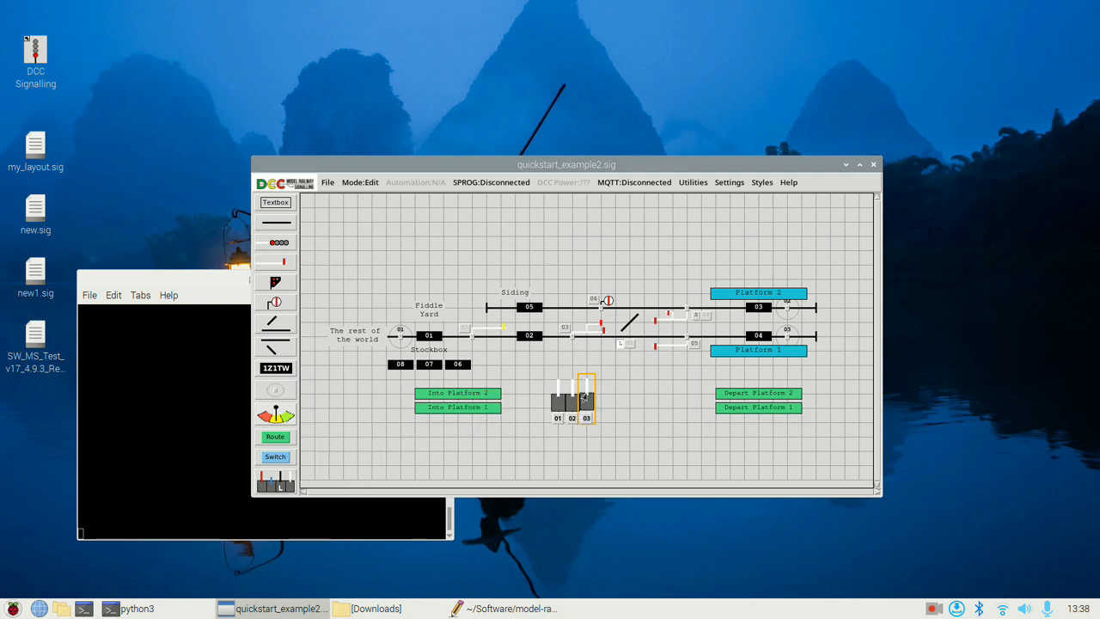
left_click(527, 439)
Configure signalbox lever 1 as a Point lever that switches the FPL of point 1.
double_click(554, 406)
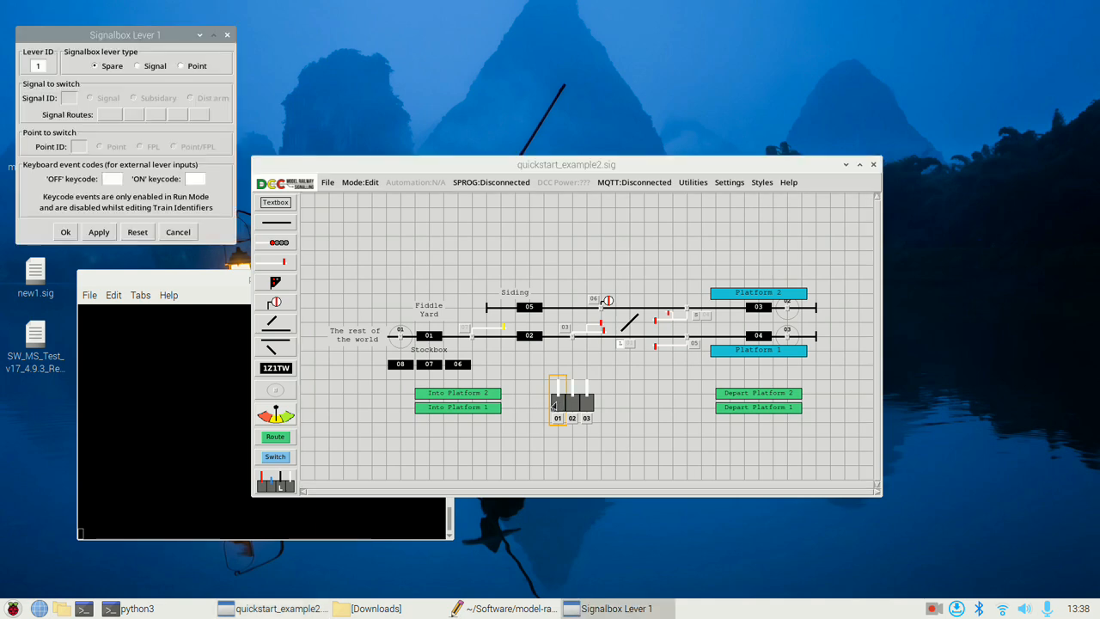
left_click_drag(139, 35, 179, 42)
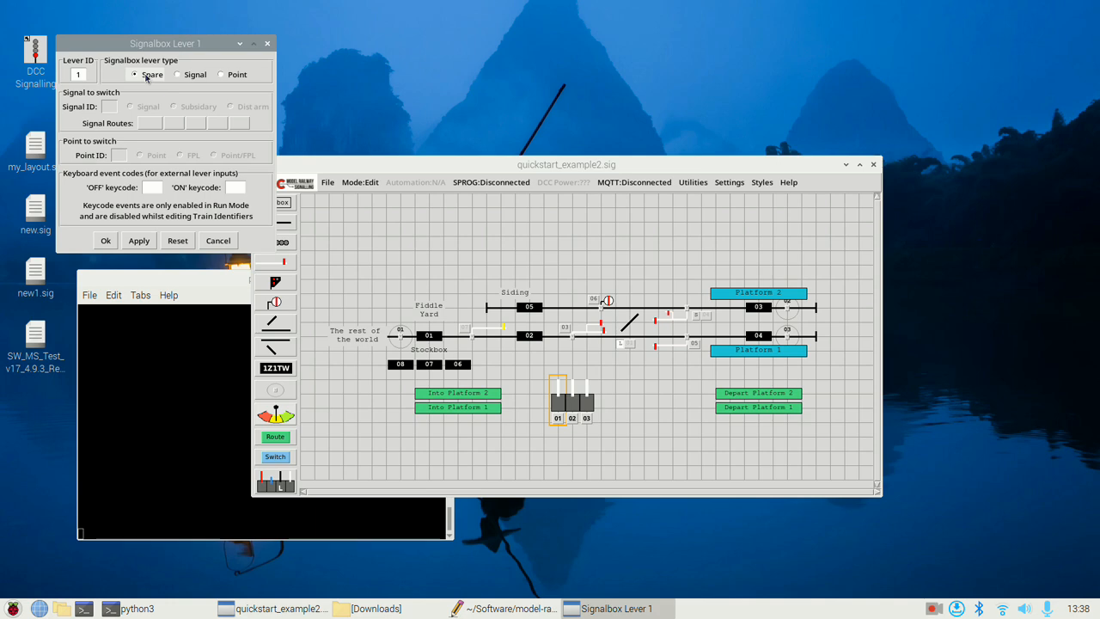
left_click(221, 75)
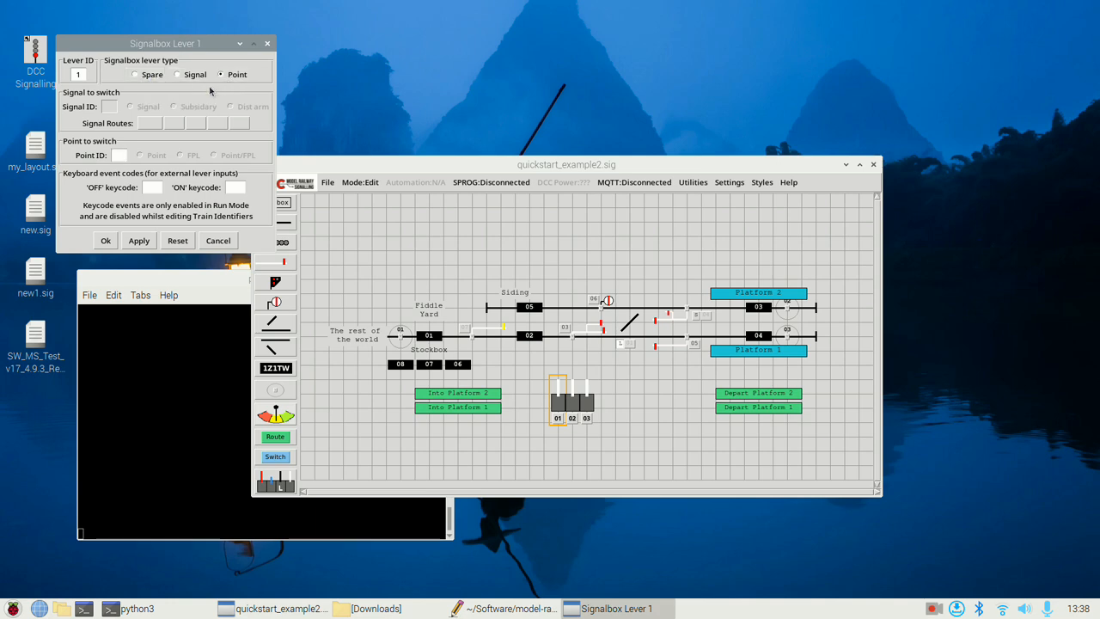
left_click(122, 156)
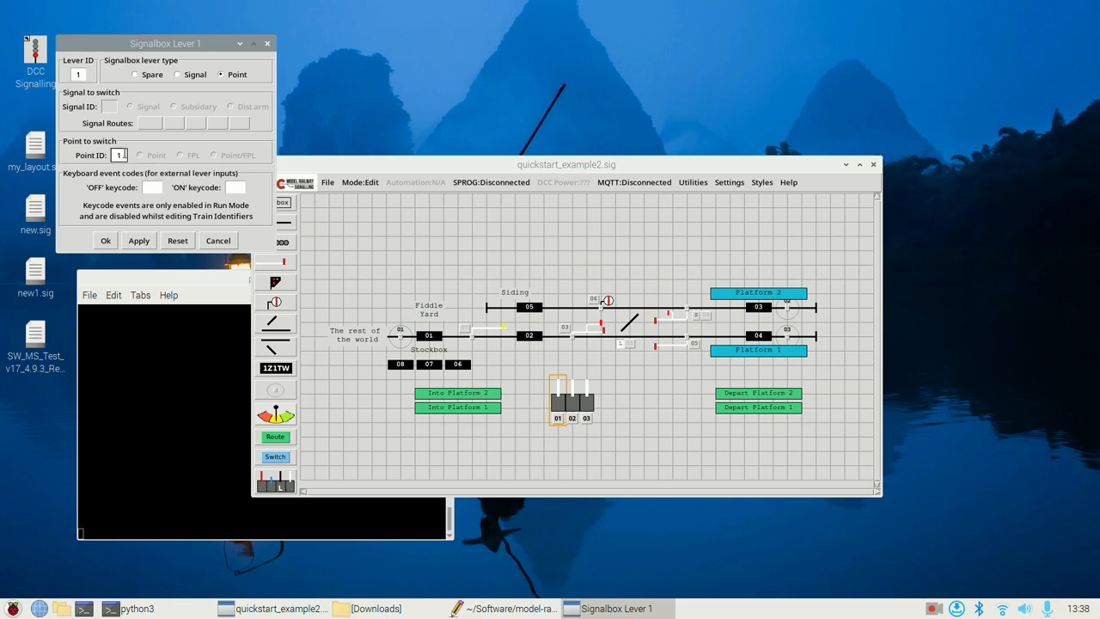
type("1")
key("Return")
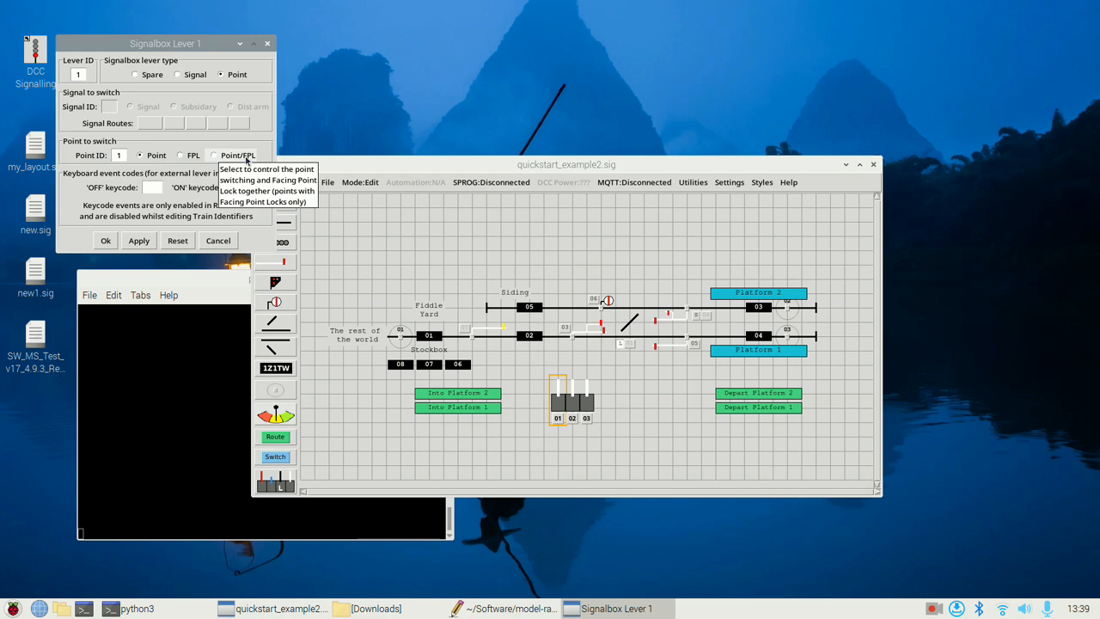
left_click(185, 157)
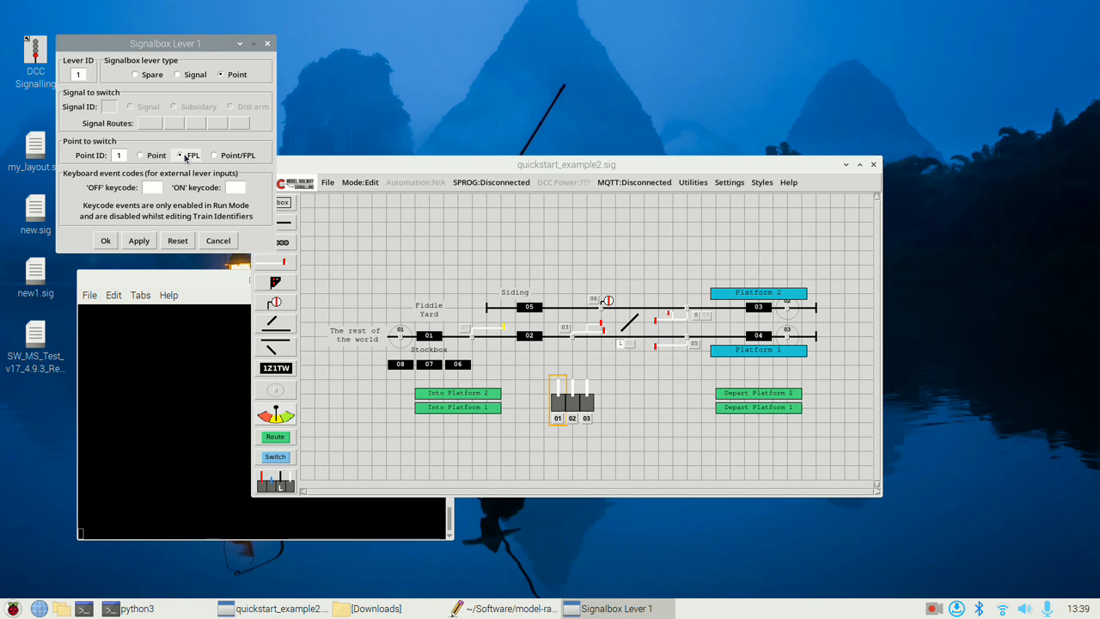
left_click(108, 241)
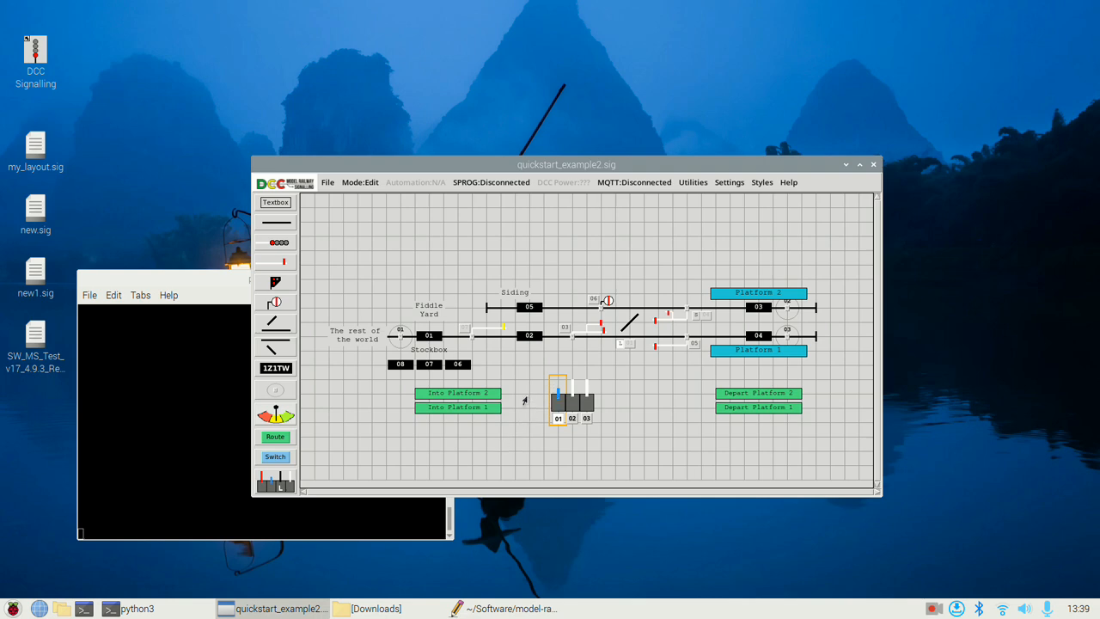
Configure signalbox lever 2 as a Point lever with point ID 1 and the Point switching option.
double_click(571, 400)
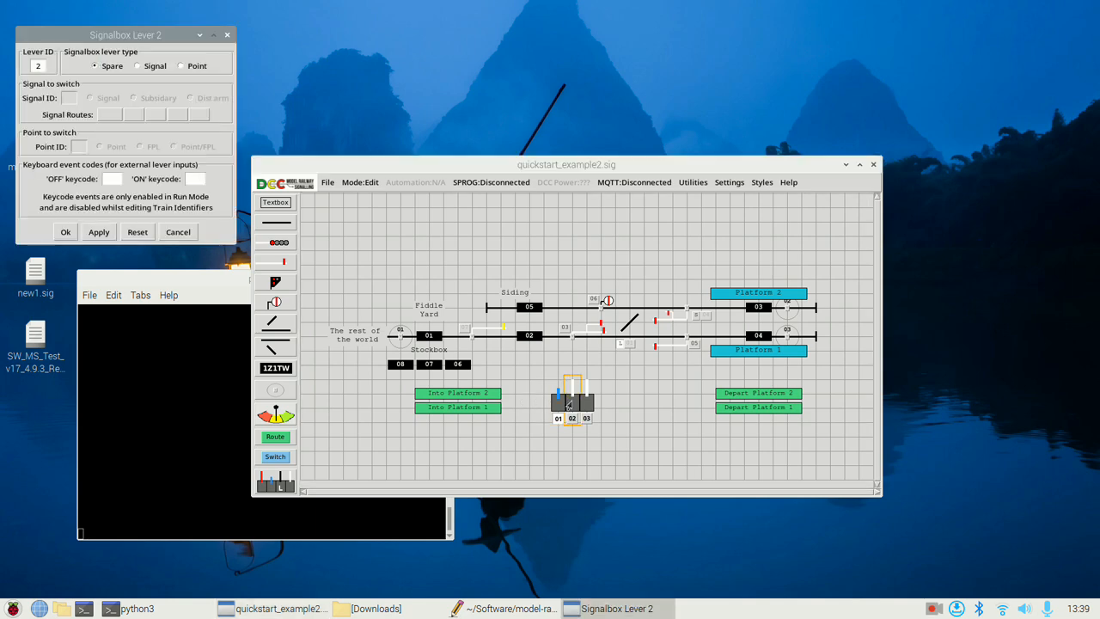
left_click(195, 67)
left_click(80, 147)
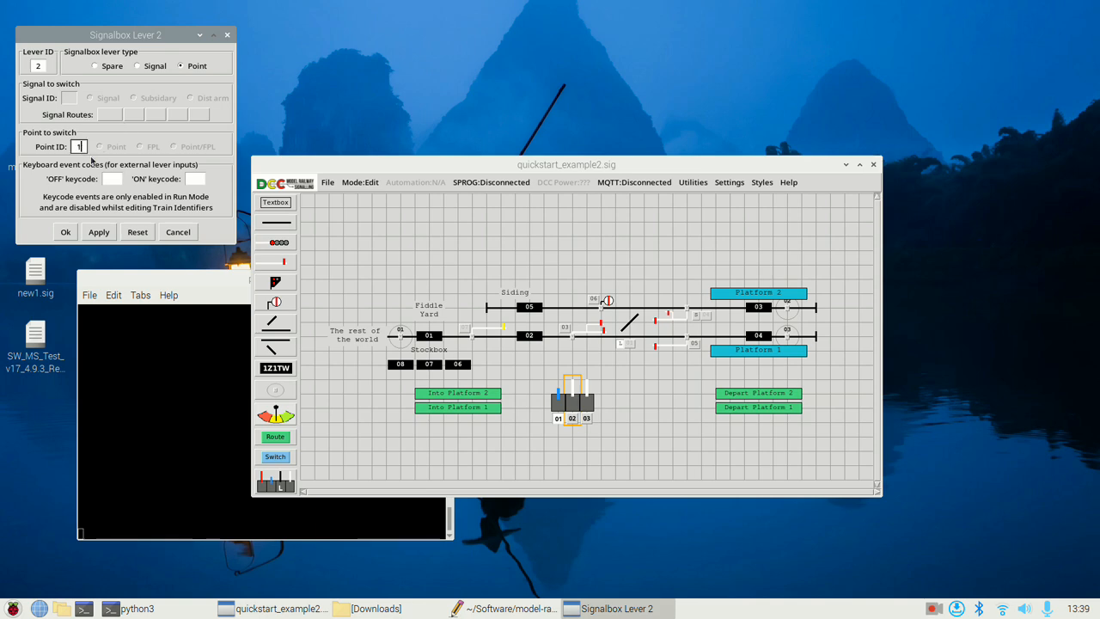
key("Tab")
left_click(102, 146)
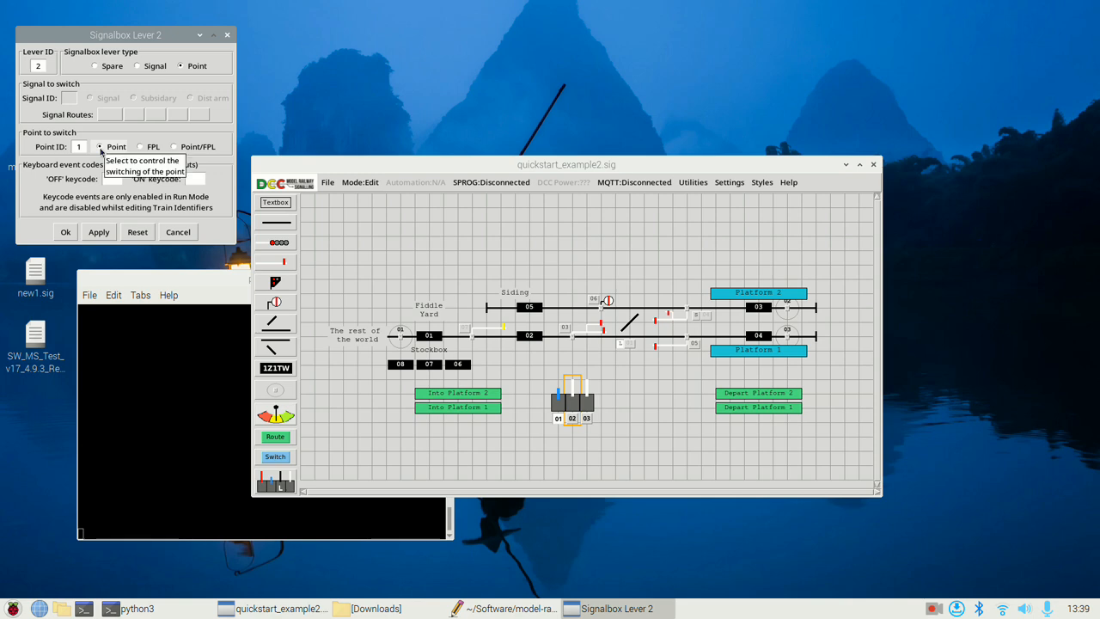
left_click(66, 232)
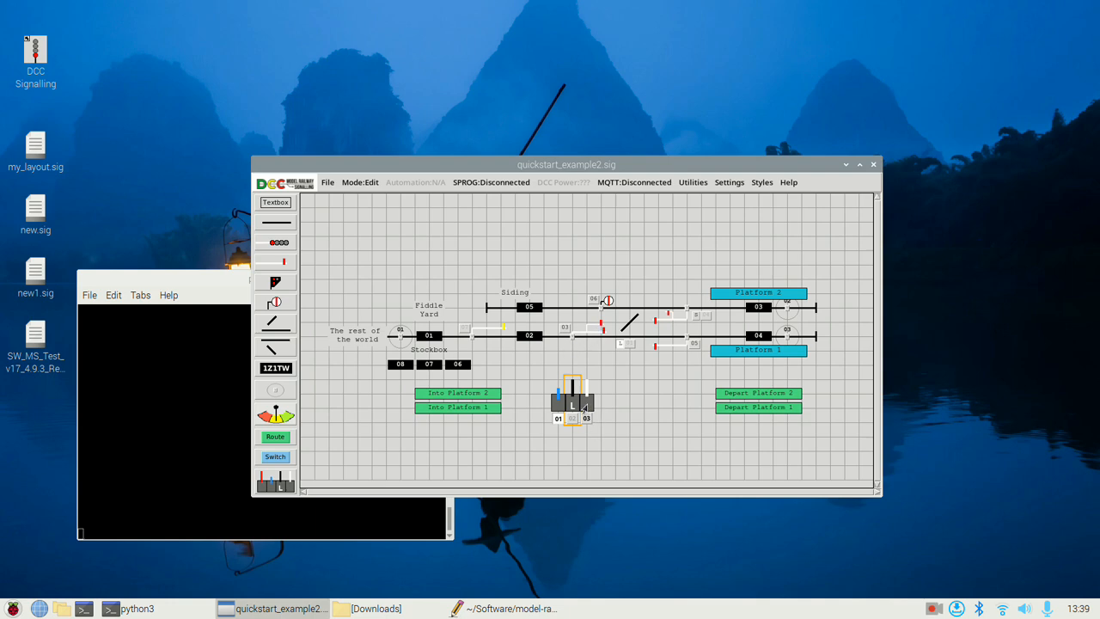
Add a fourth signalbox lever directly beside lever 3 in the row.
left_click(275, 492)
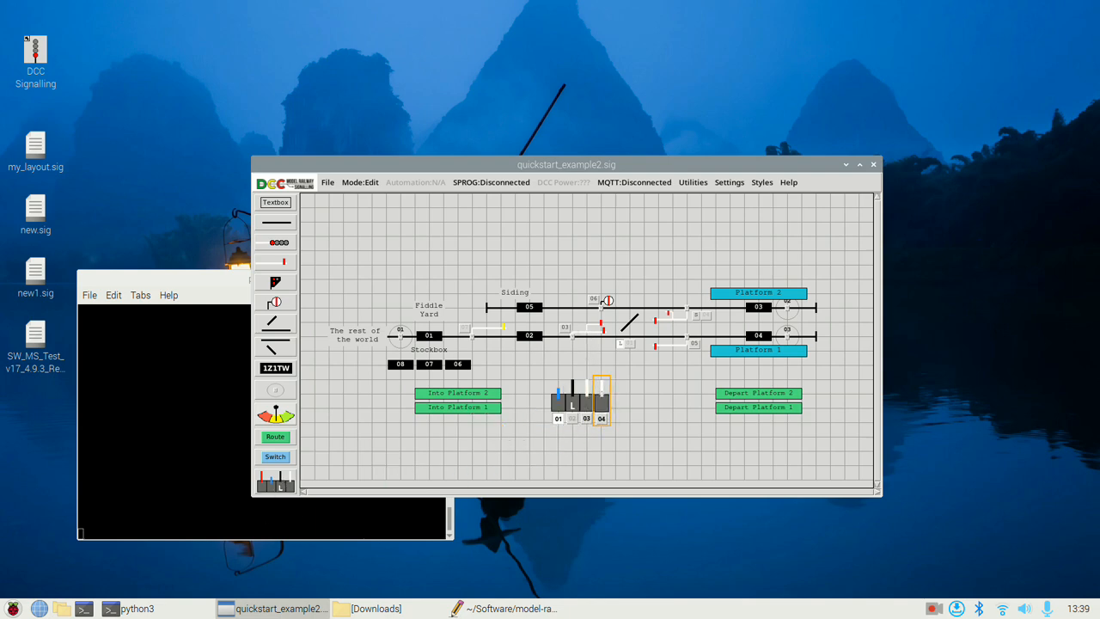
left_click(601, 399)
Configure signalbox lever 3 as a Signal lever that switches the MAIN route of signal 3.
left_click(584, 406)
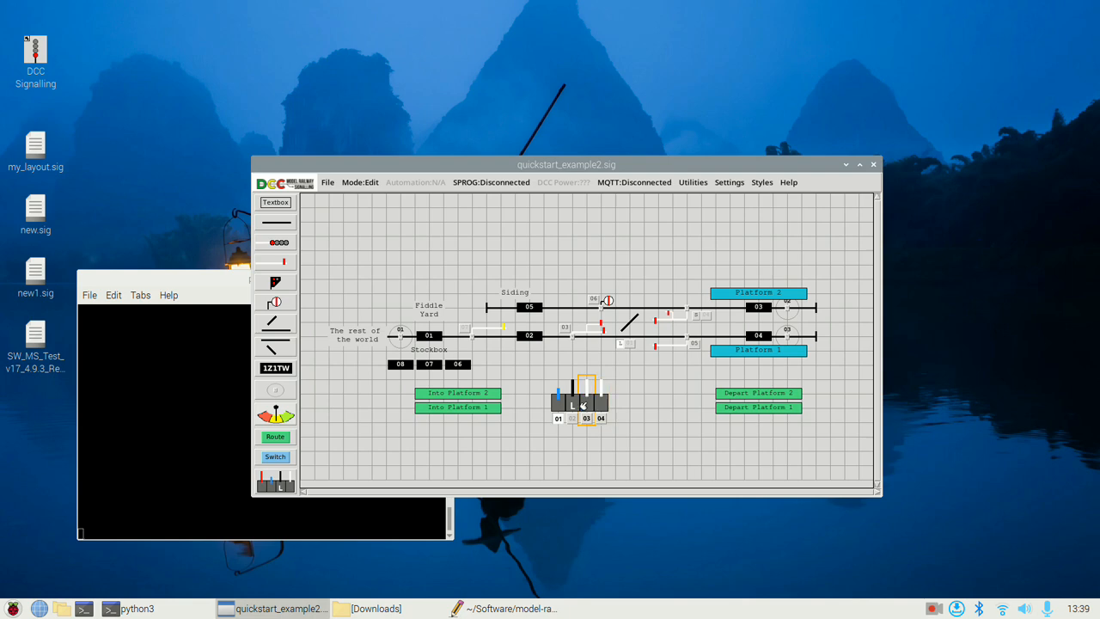
double_click(585, 406)
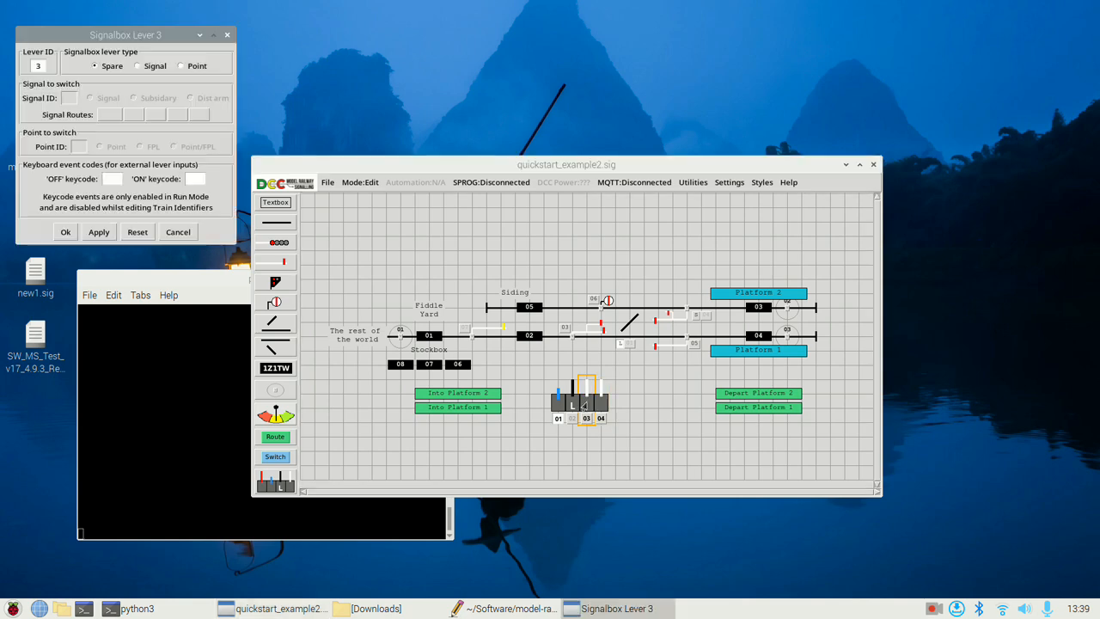
left_click(139, 66)
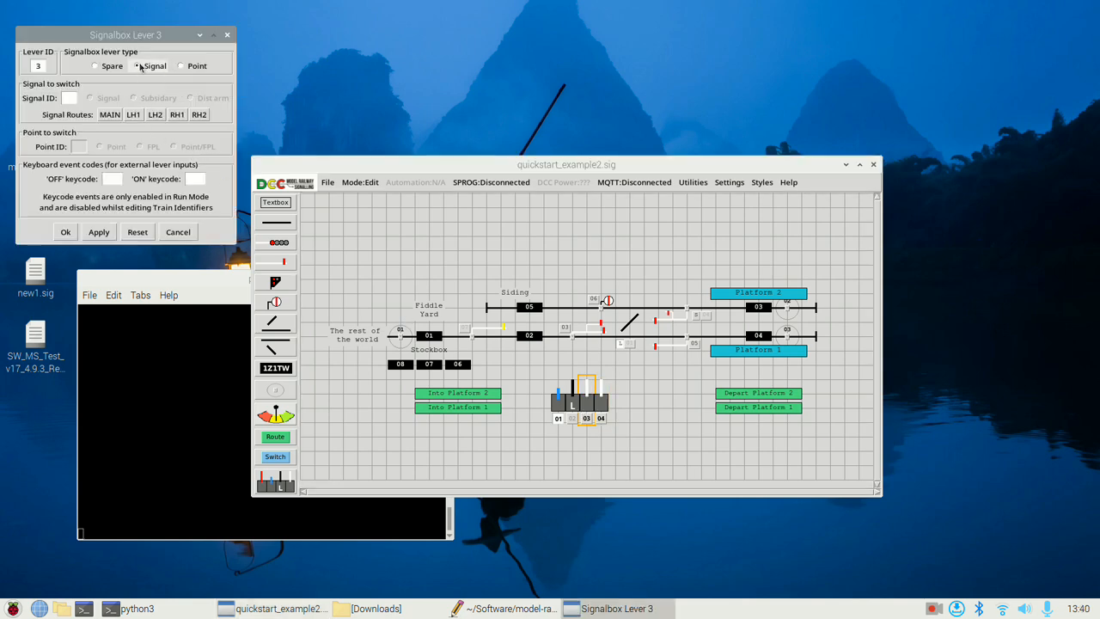
left_click(71, 97)
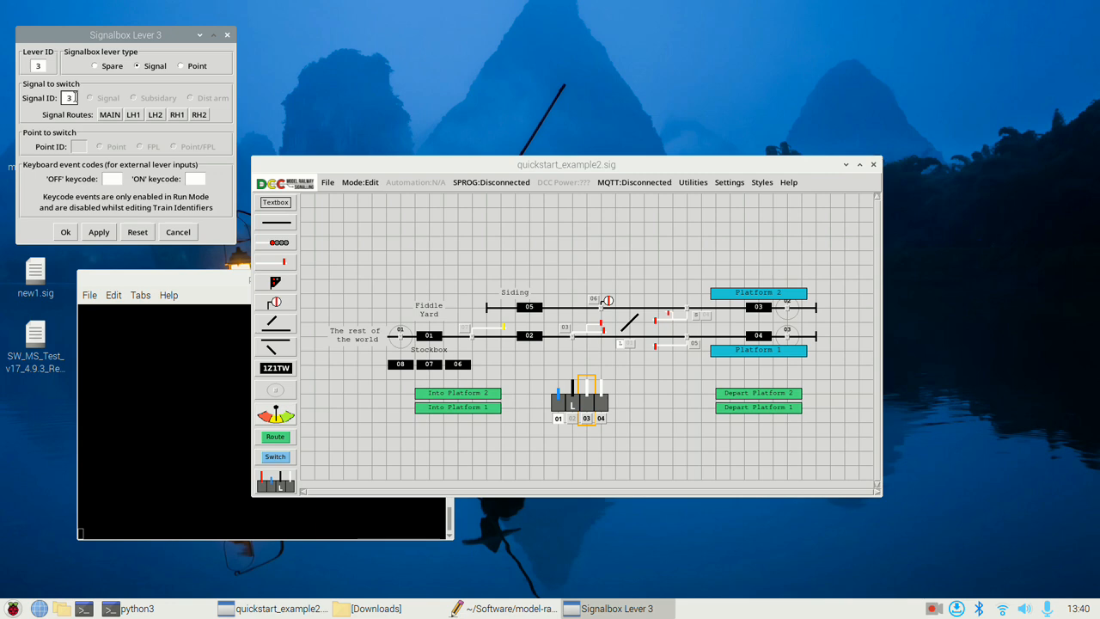
key("Return")
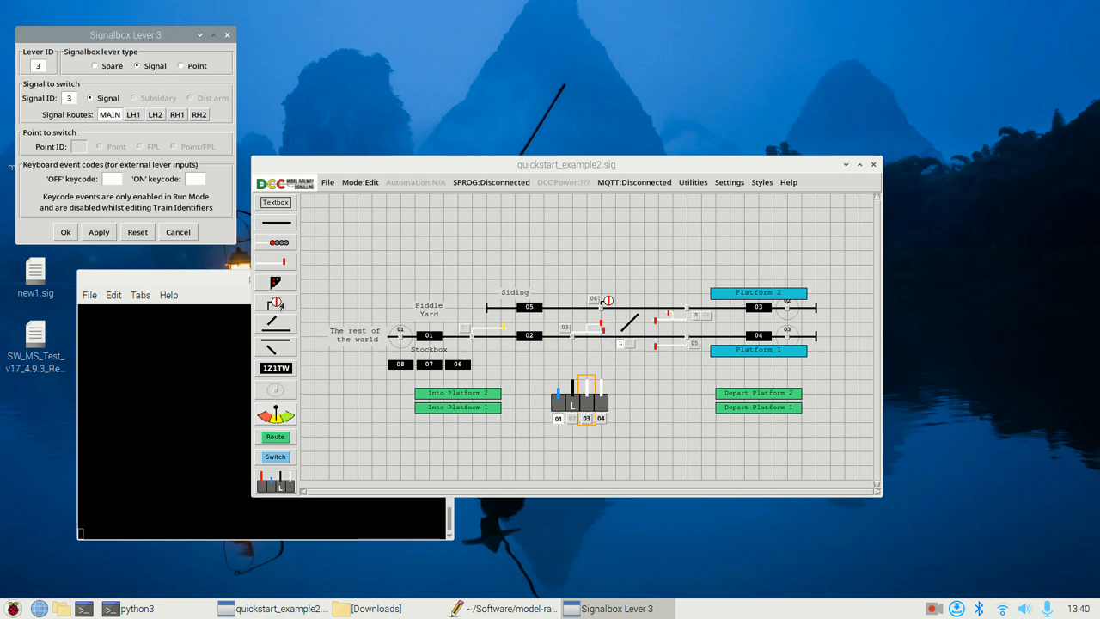
left_click(73, 233)
Configure signalbox lever 4 as a Signal lever that switches the LH1 route of signal 3.
double_click(601, 419)
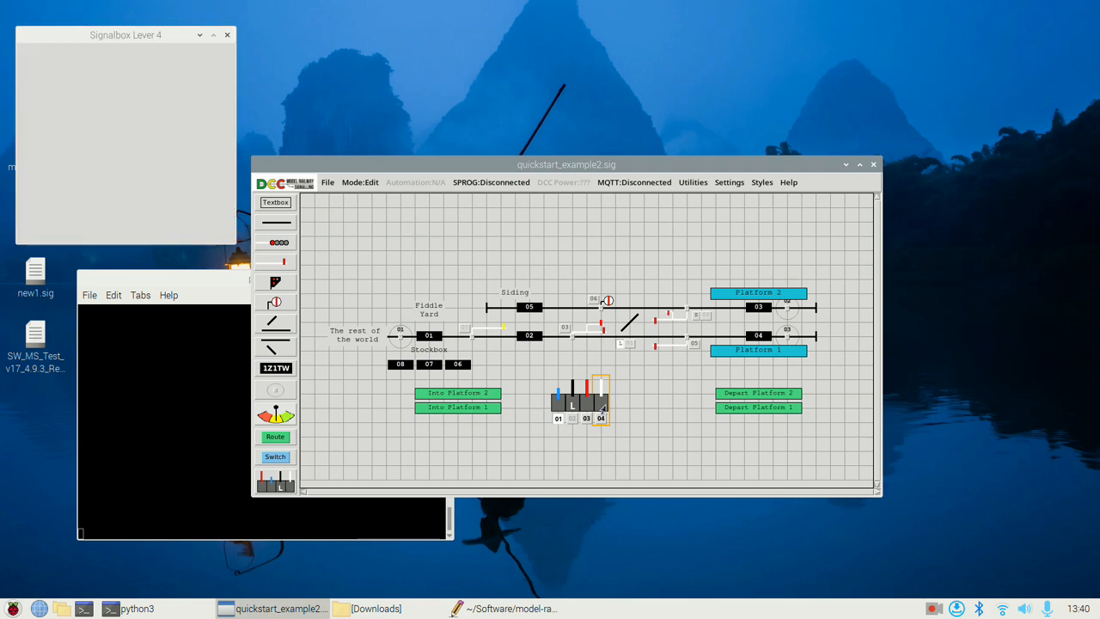
left_click(141, 66)
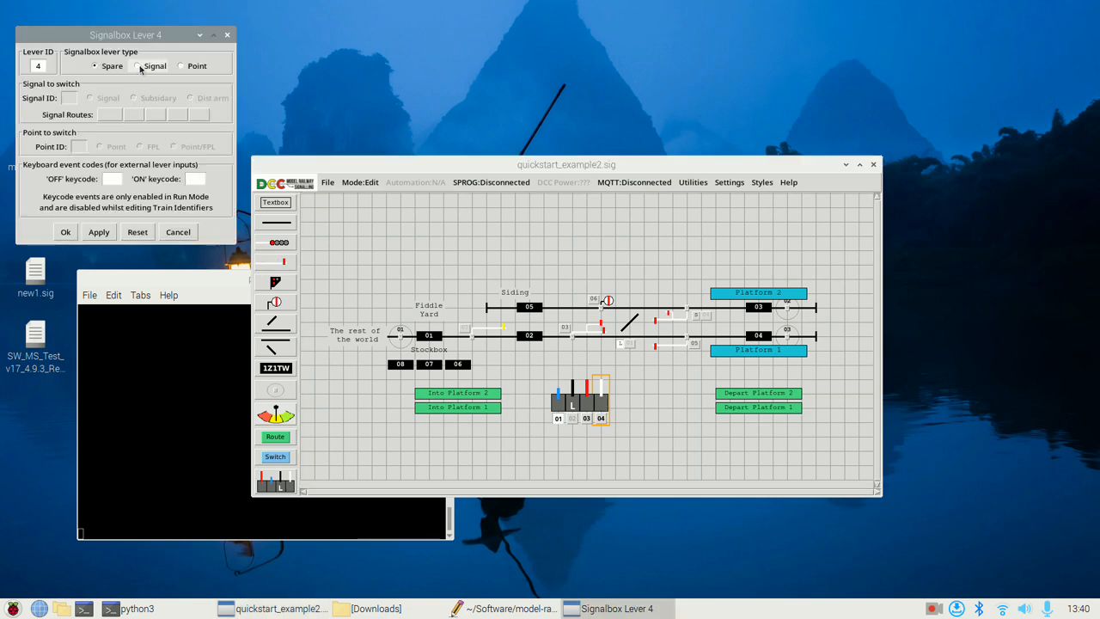
left_click(70, 97)
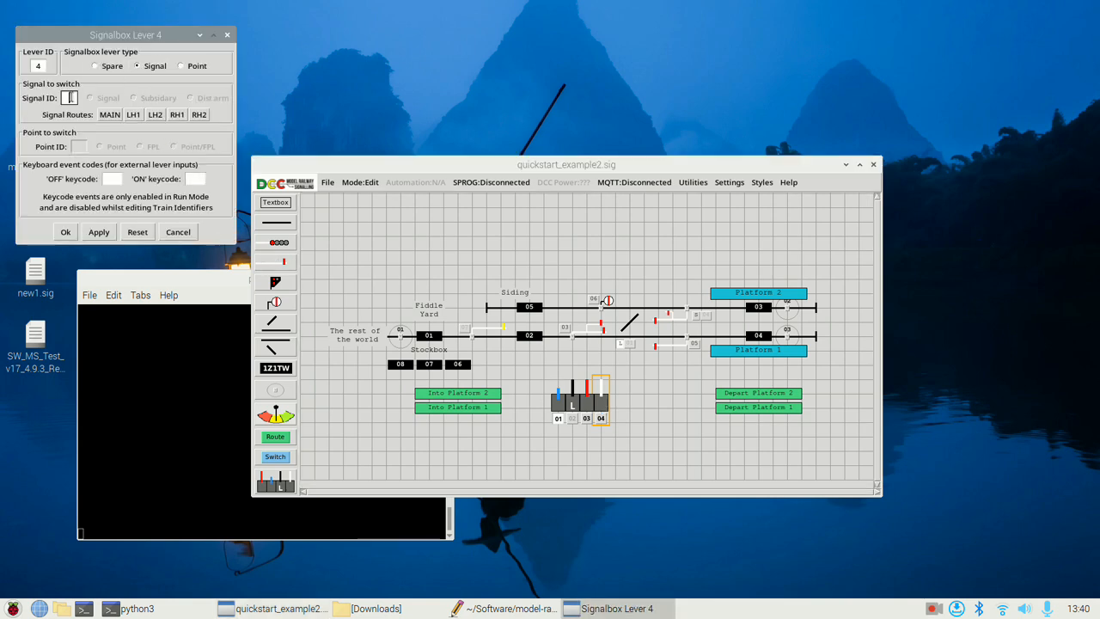
type("3")
key("Return")
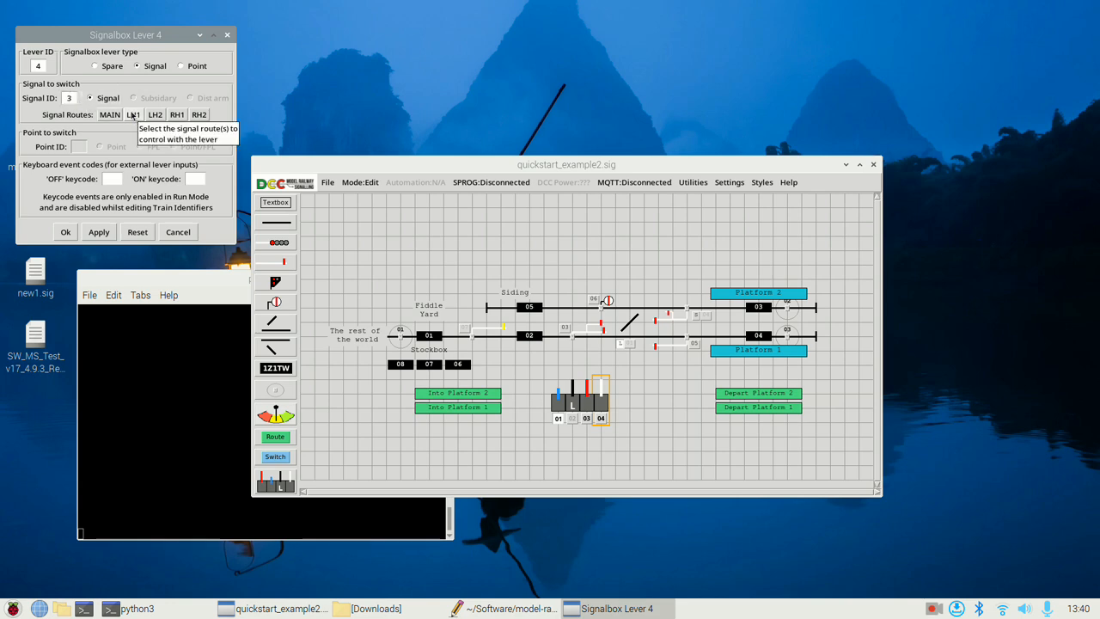
left_click(132, 114)
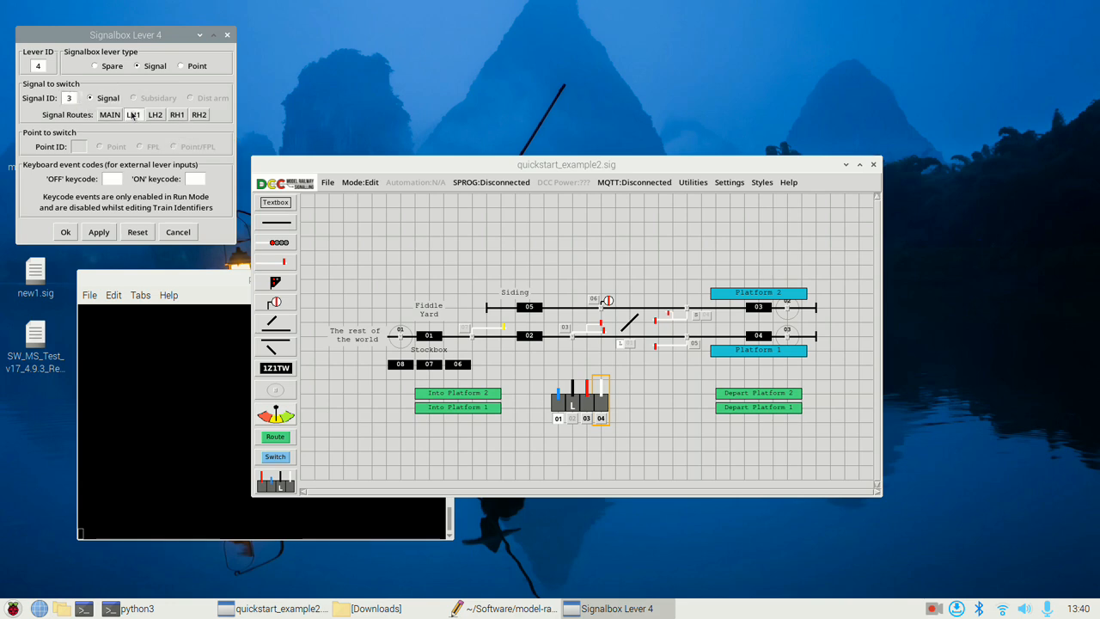
left_click(65, 234)
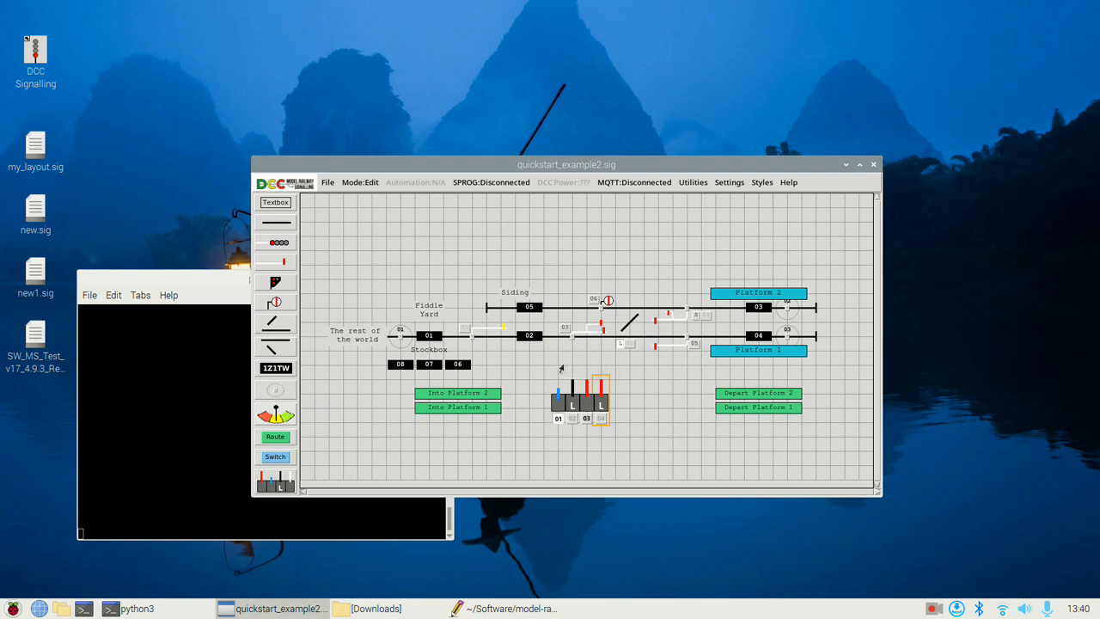
Test levers 1 and 2 by unlocking point 1, switching and locking it, and returning both levers to their starting positions.
left_click(557, 421)
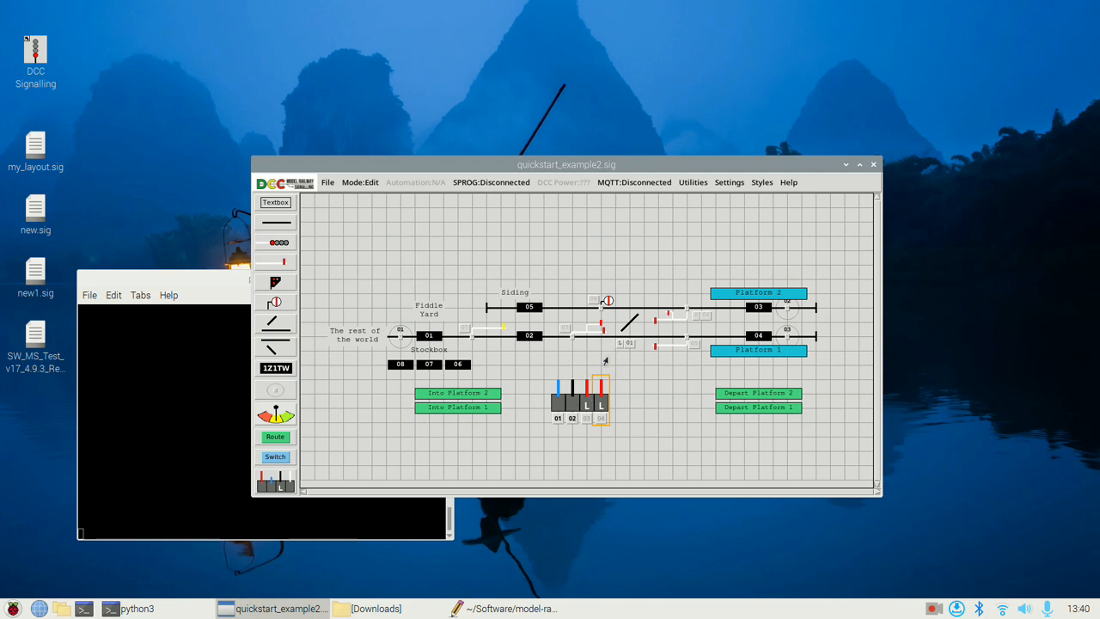
left_click(557, 420)
left_click(556, 421)
left_click(570, 420)
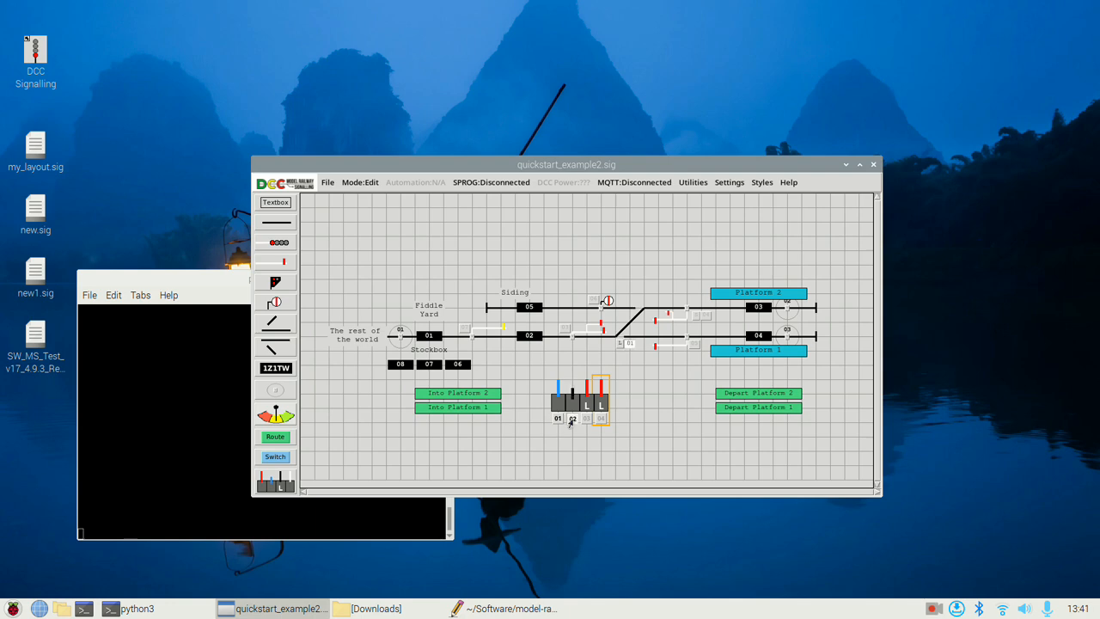
left_click(555, 420)
left_click(556, 420)
left_click(571, 419)
left_click(556, 420)
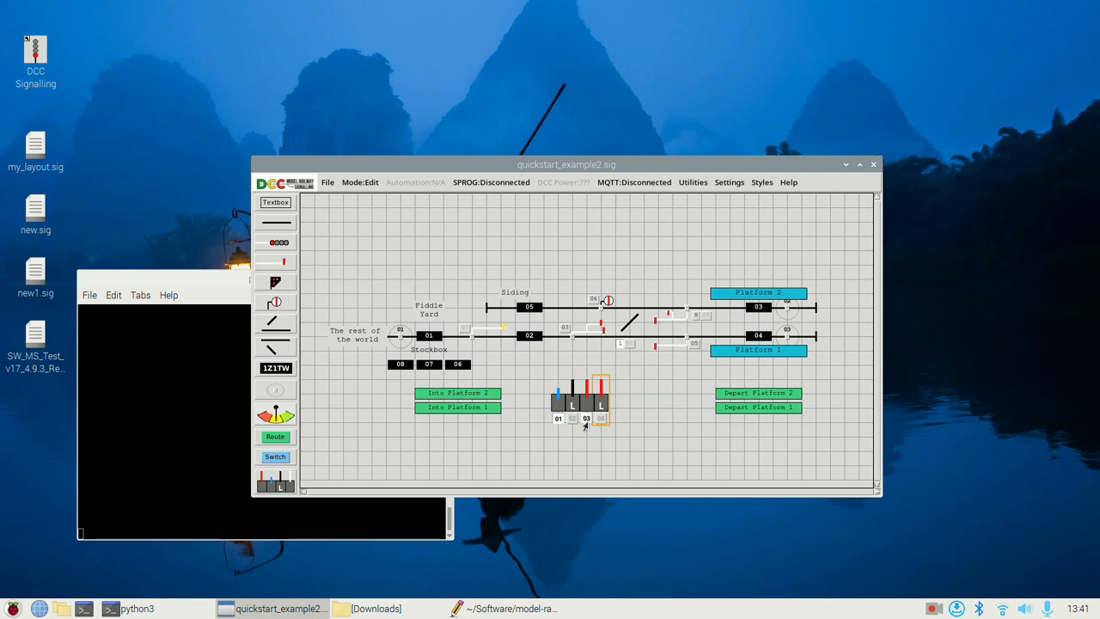
Set and lock point 1 for the diverging route using levers 1 and 2, and test signal lever 4 by switching it and back.
left_click(557, 420)
left_click(573, 420)
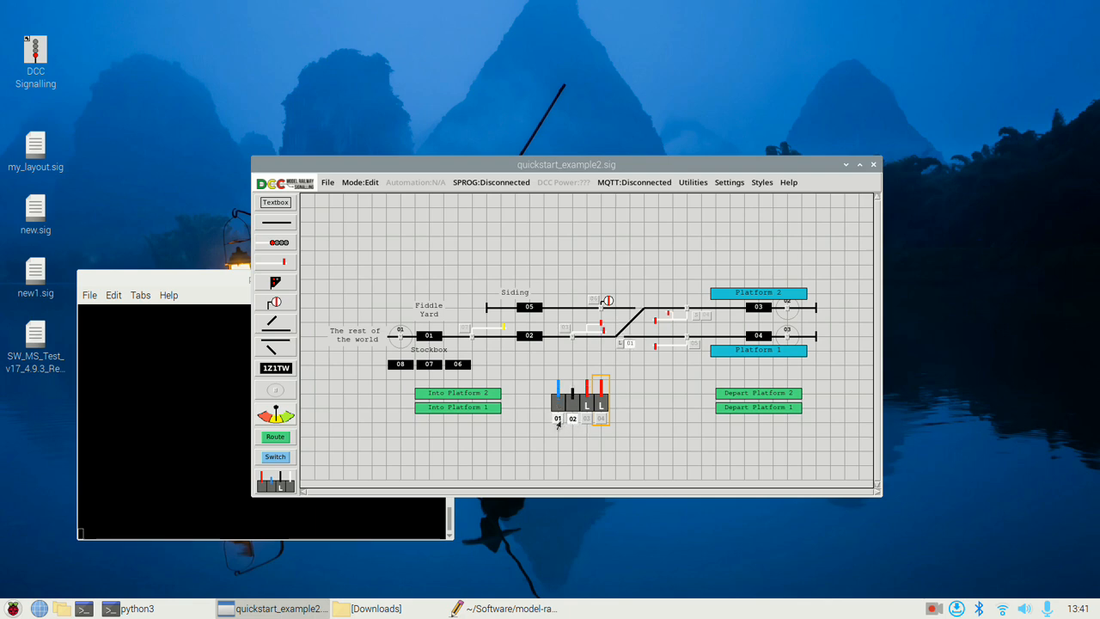
left_click(559, 420)
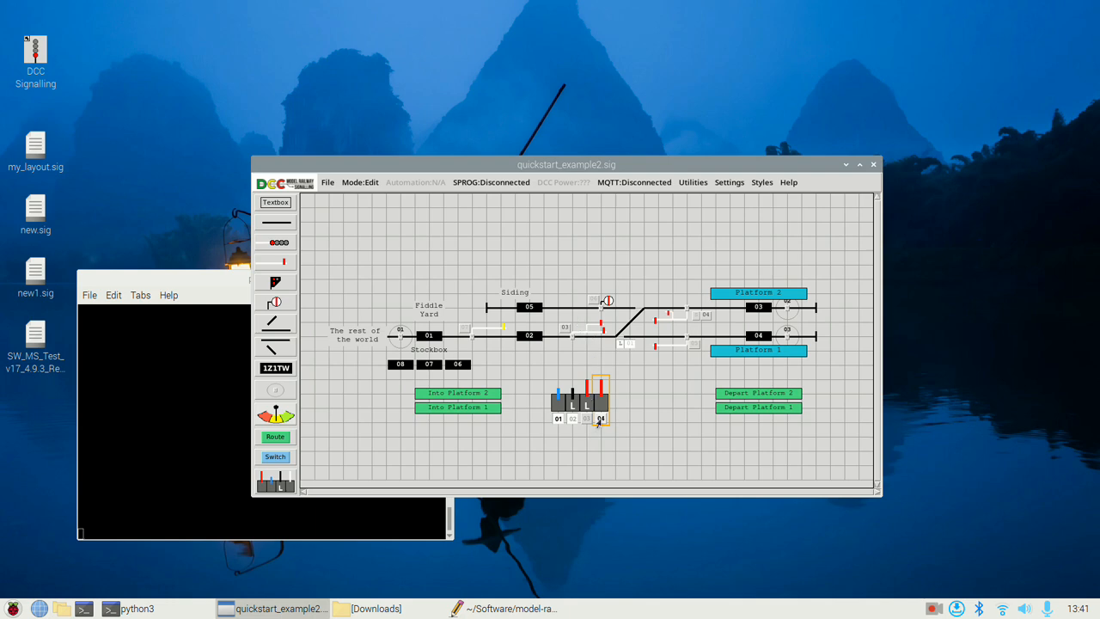
left_click(600, 420)
left_click(600, 420)
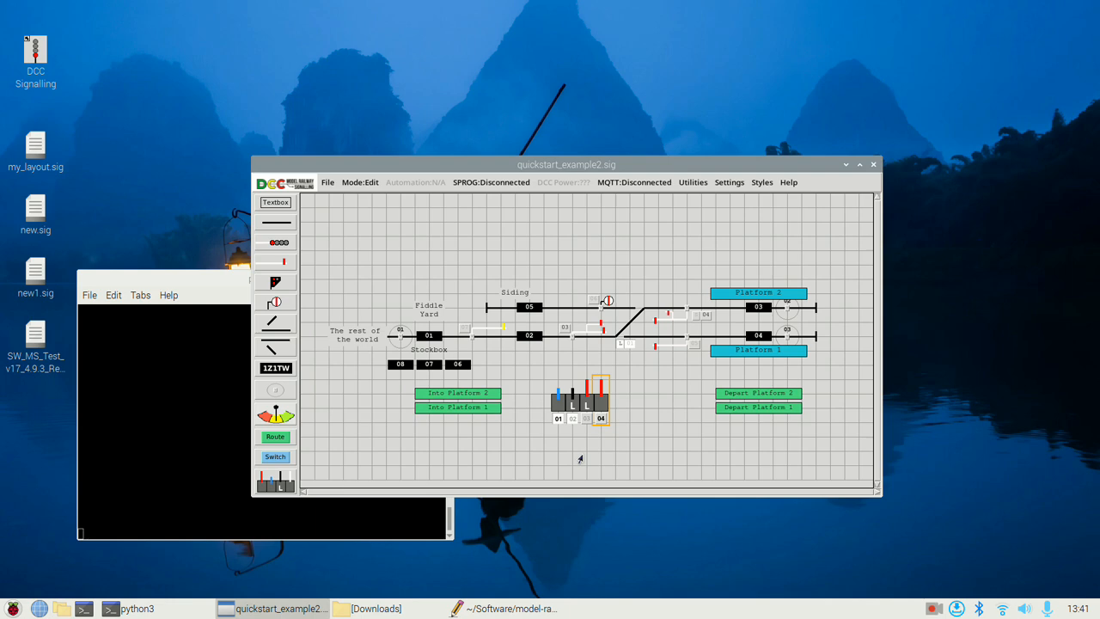